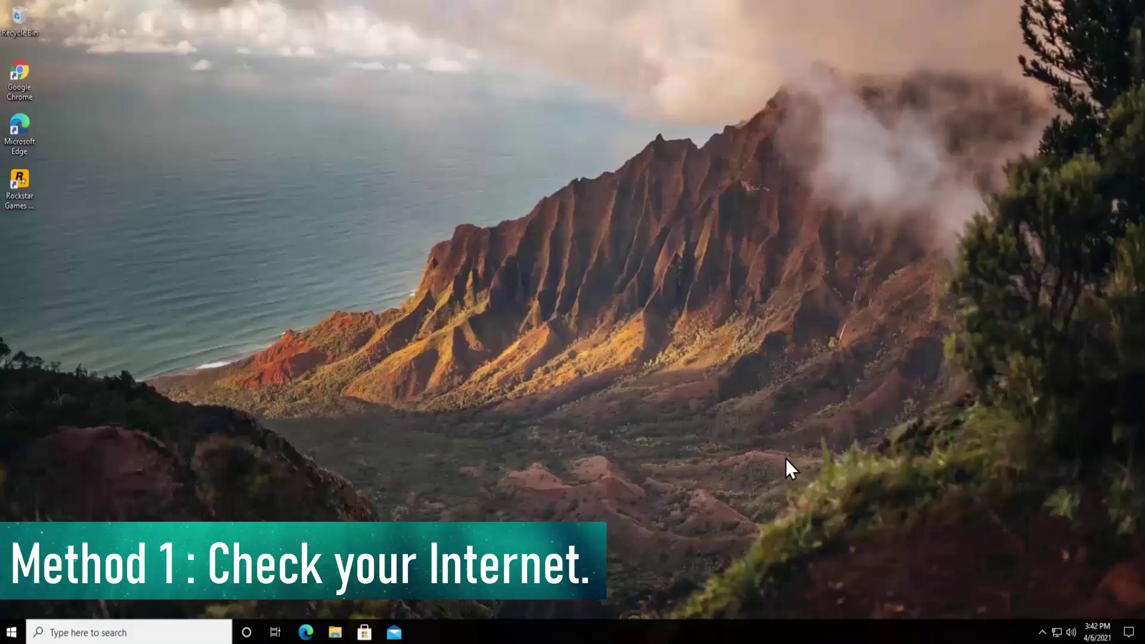
Step: Launch Chrome and open YouTube to test the internet connection, then close the browser
{"action": "double_click", "coordinate": [21, 82]}
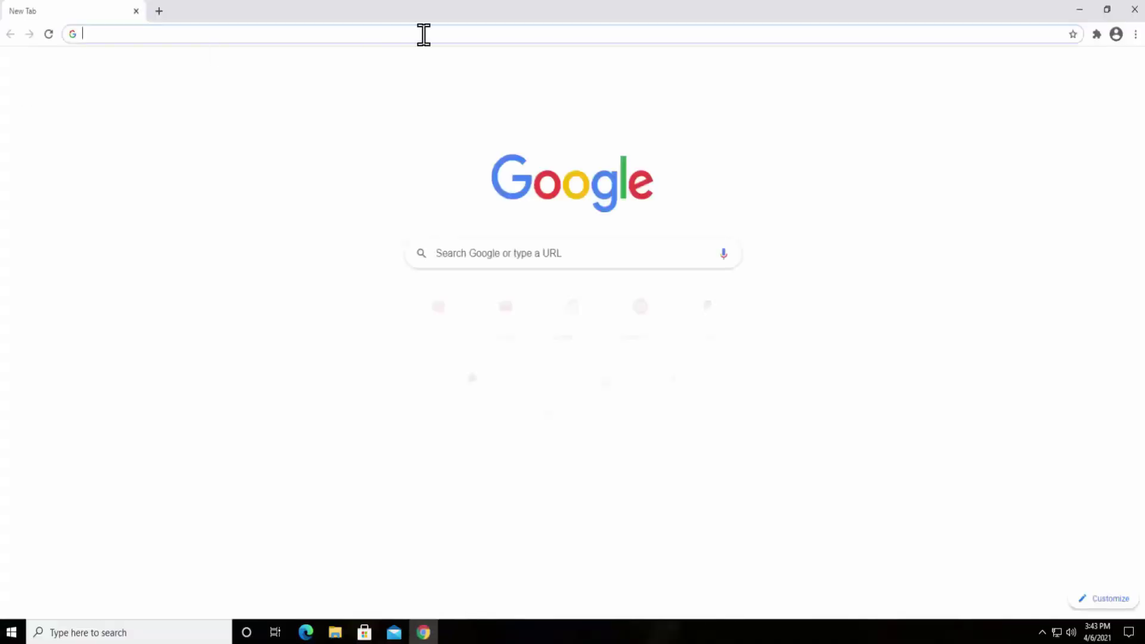
{"action": "left_click", "coordinate": [425, 33]}
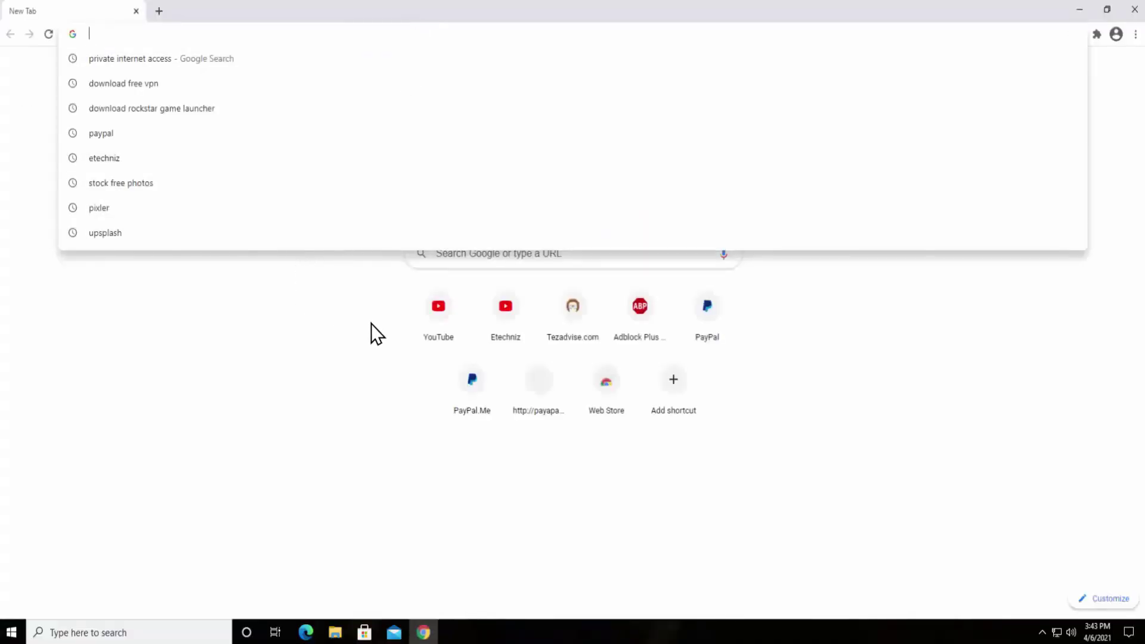
{"action": "left_click", "coordinate": [428, 314]}
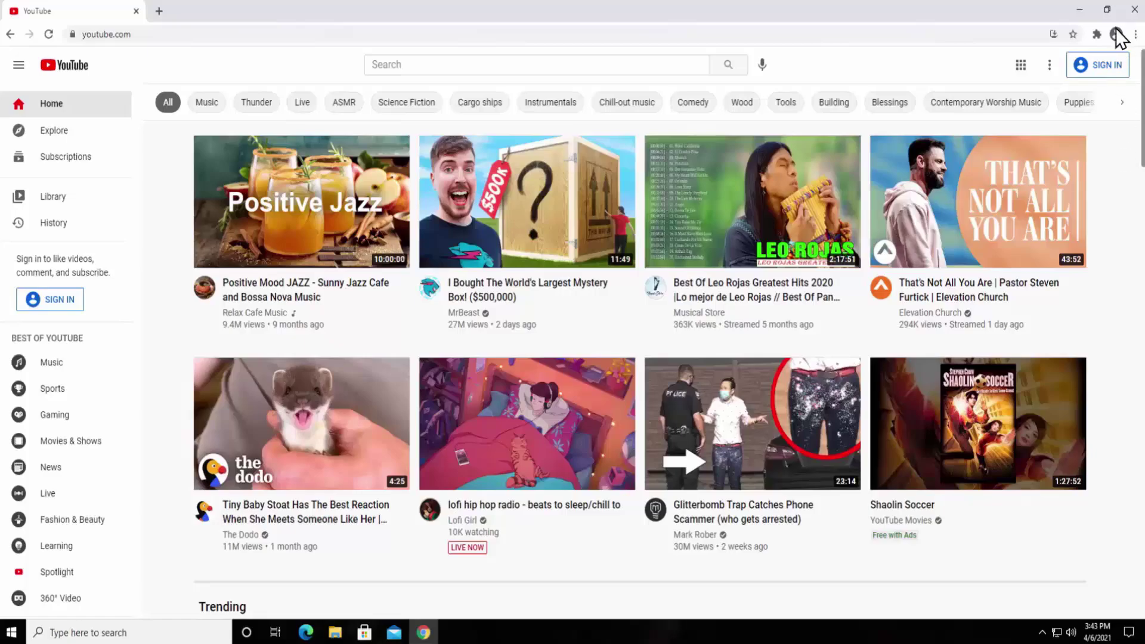
{"action": "left_click", "coordinate": [1134, 10]}
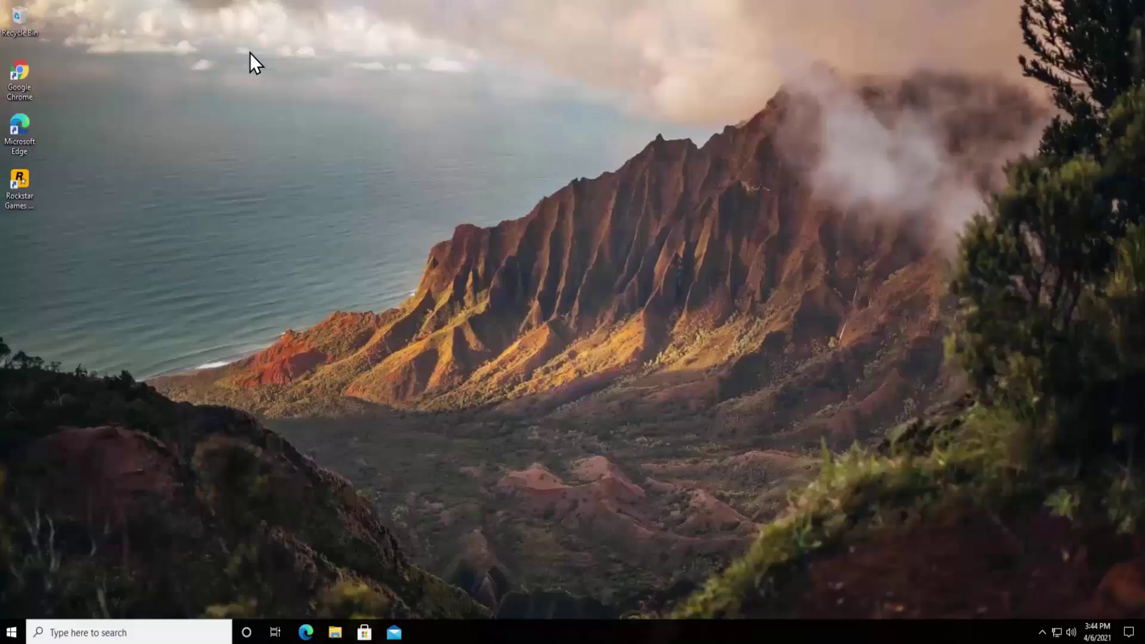
Step: Reopen Chrome, rerun the 'download free vpn' search and scroll through the VPN results
{"action": "double_click", "coordinate": [13, 89]}
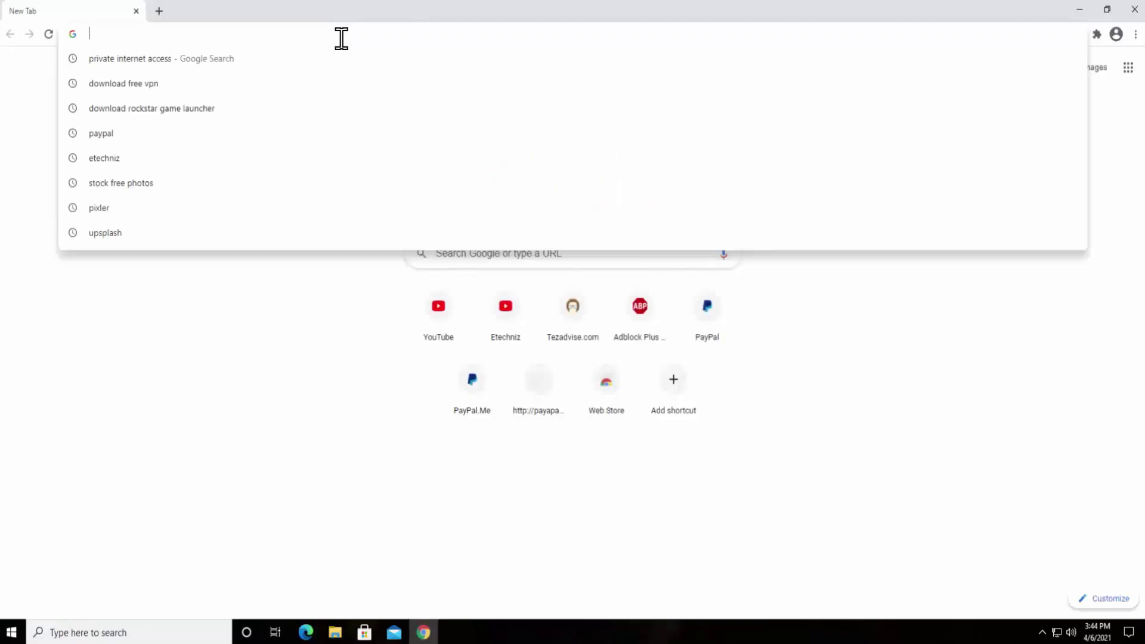
{"action": "left_click", "coordinate": [531, 83]}
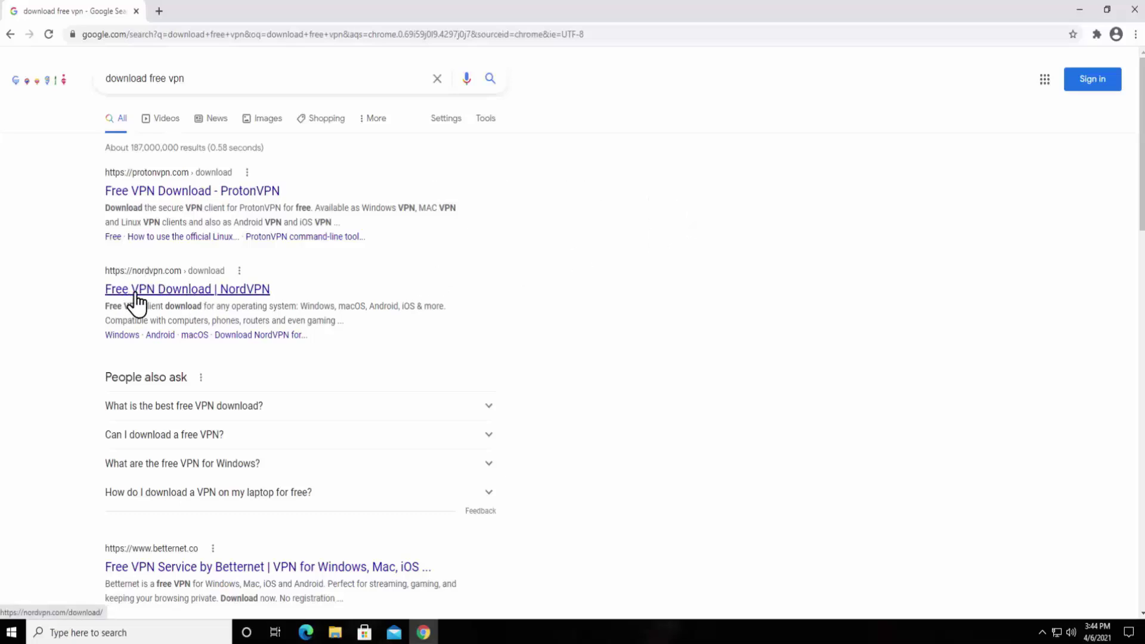
{"action": "scroll", "coordinate": [626, 292], "scroll_direction": "down", "scroll_amount": 3}
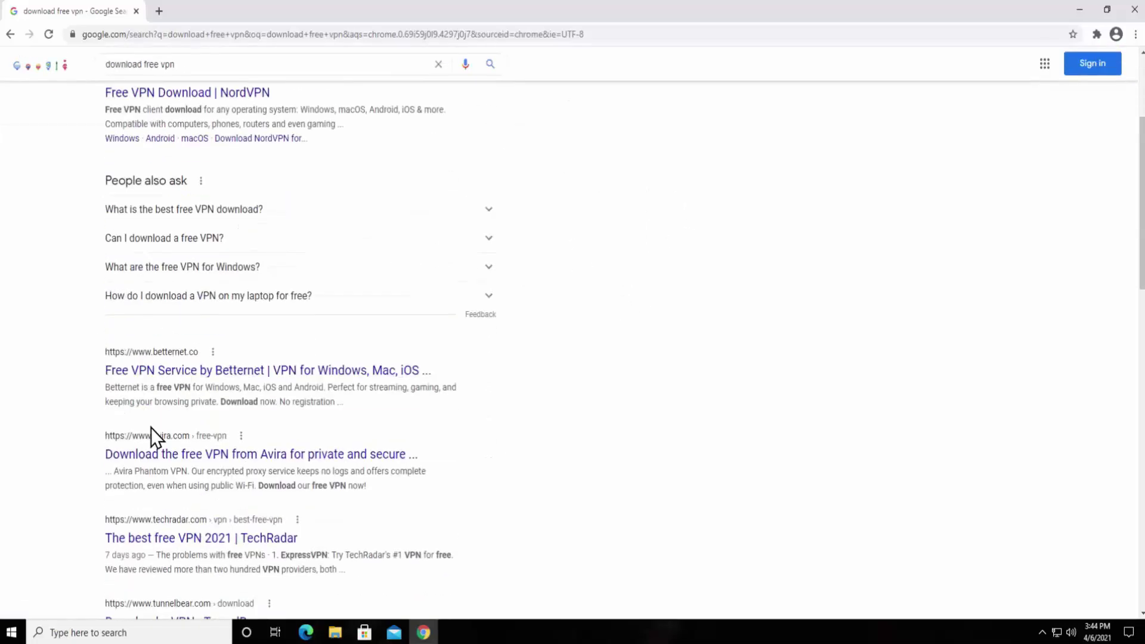
{"action": "scroll", "coordinate": [661, 211], "scroll_direction": "down", "scroll_amount": 4}
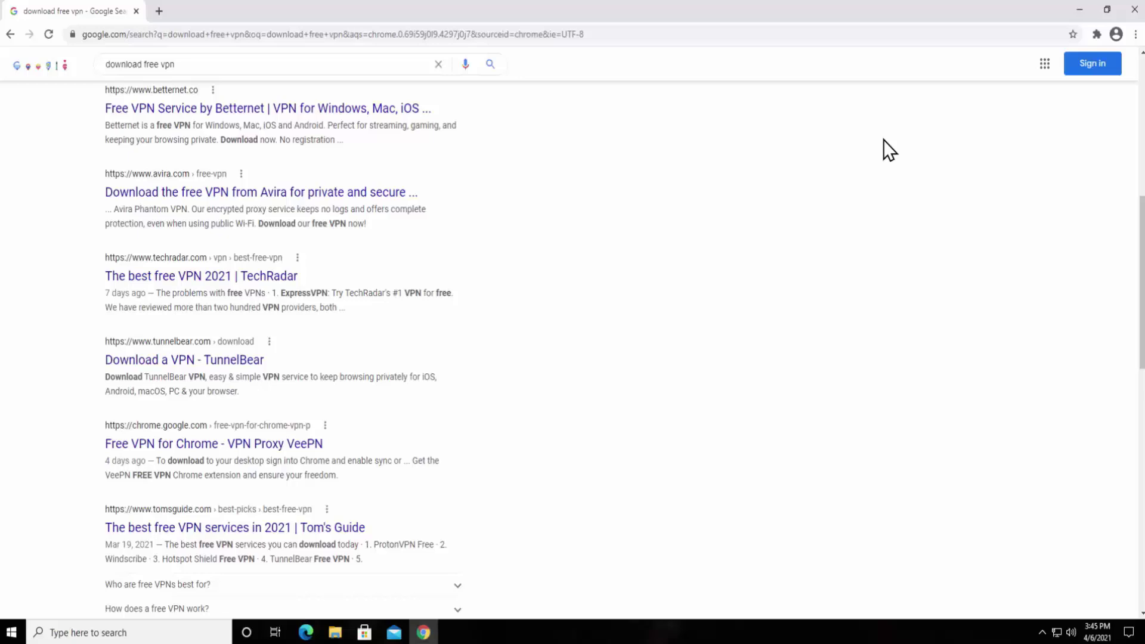
Step: Search Google for 'private internet access' to find the official VPN site
{"action": "left_click", "coordinate": [368, 64]}
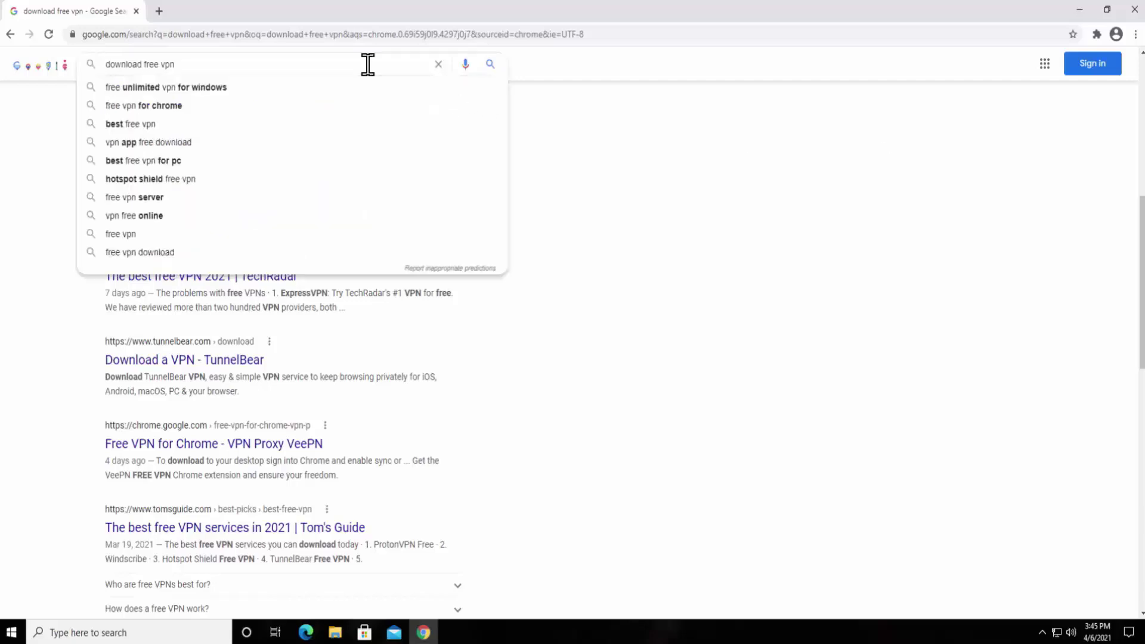
{"action": "type", "text": "private internet access"}
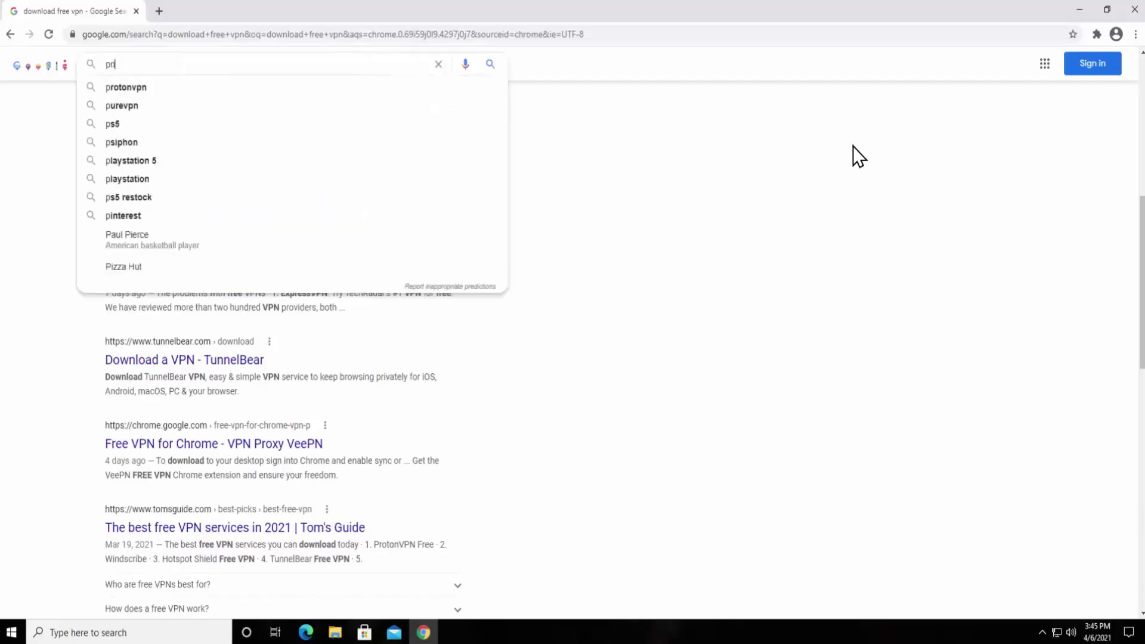
{"action": "key", "text": "Return"}
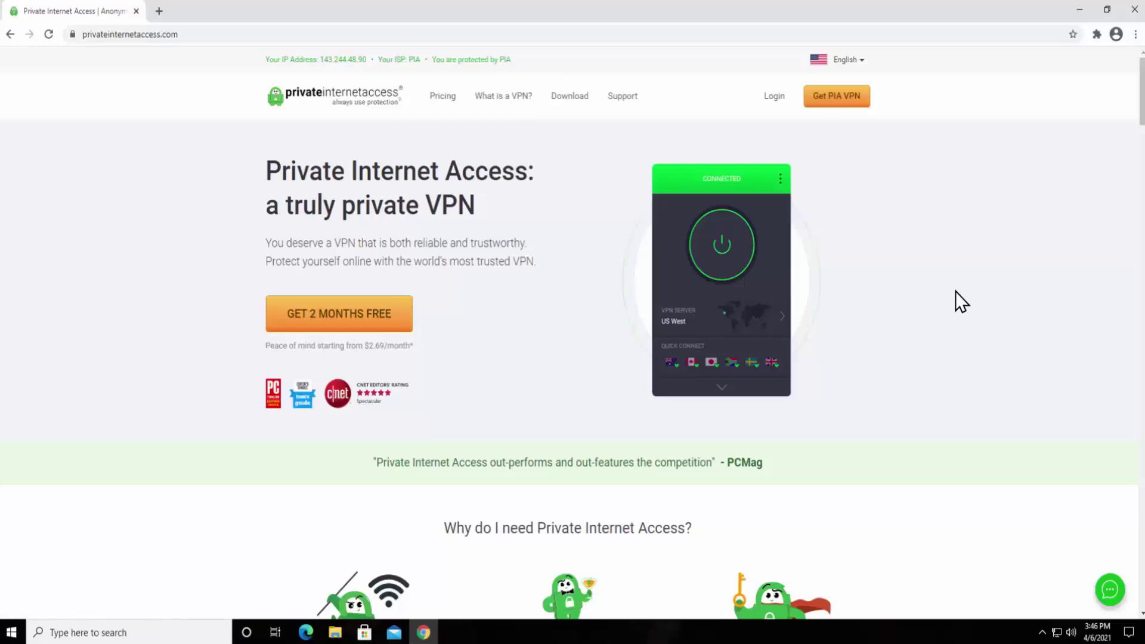
Step: Scroll to the pricing plans and highlight the two-year 69.95 and yearly 39.95 totals
{"action": "scroll", "coordinate": [975, 240], "scroll_direction": "down", "scroll_amount": 4}
{"action": "scroll", "coordinate": [976, 239], "scroll_direction": "down", "scroll_amount": 7}
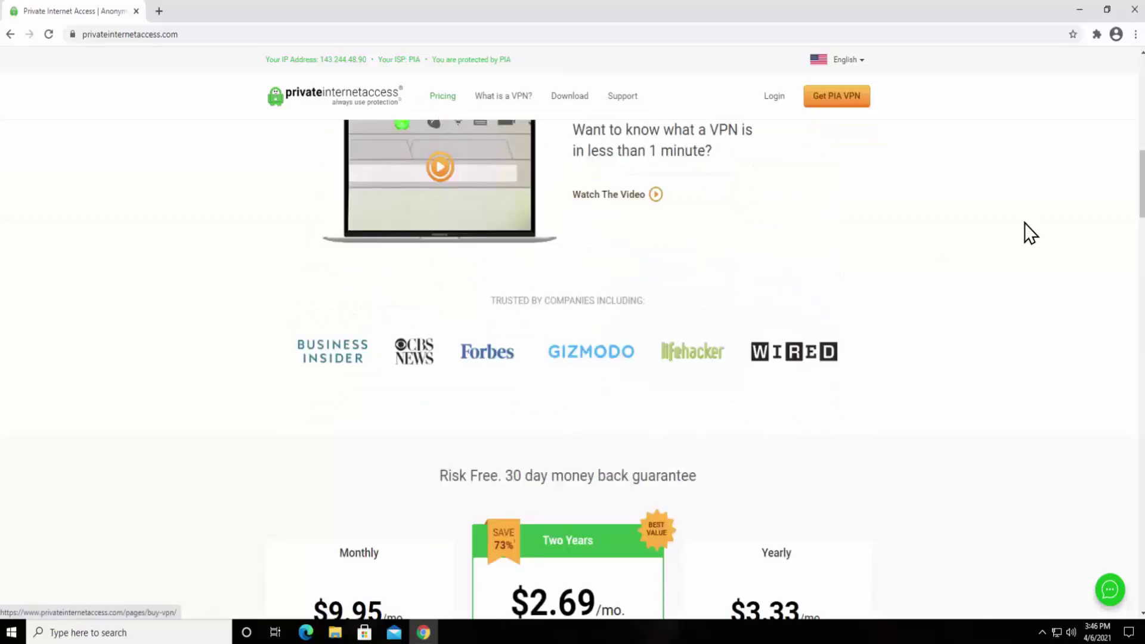
{"action": "scroll", "coordinate": [1035, 224], "scroll_direction": "down", "scroll_amount": 4}
{"action": "scroll", "coordinate": [1035, 224], "scroll_direction": "down", "scroll_amount": 2}
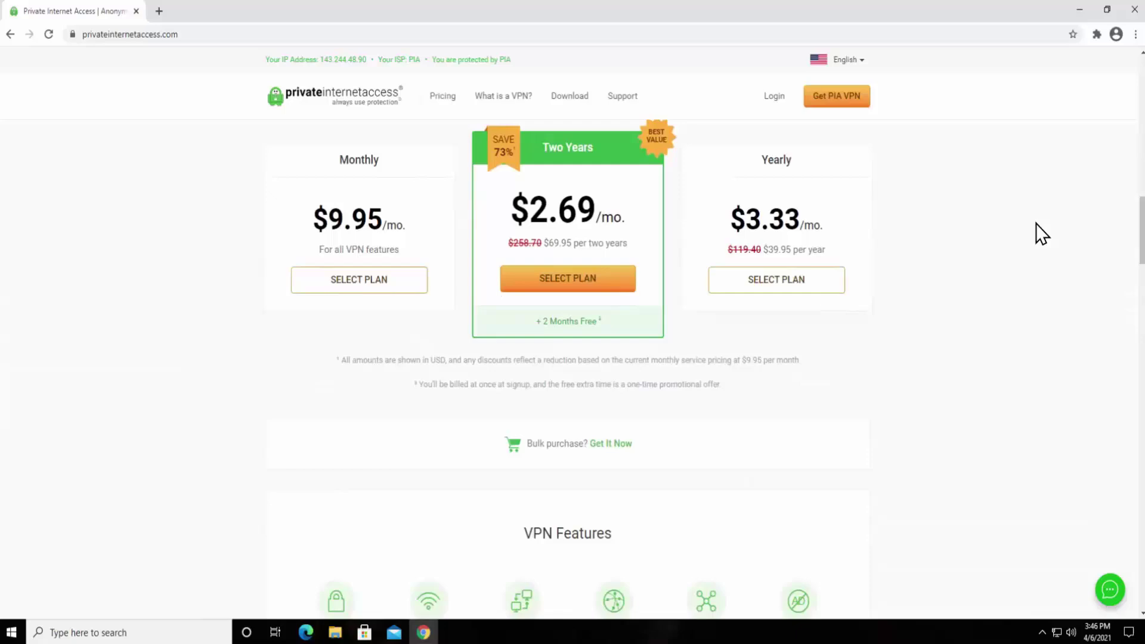
{"action": "left_click_drag", "start_coordinate": [542, 149], "coordinate": [578, 148]}
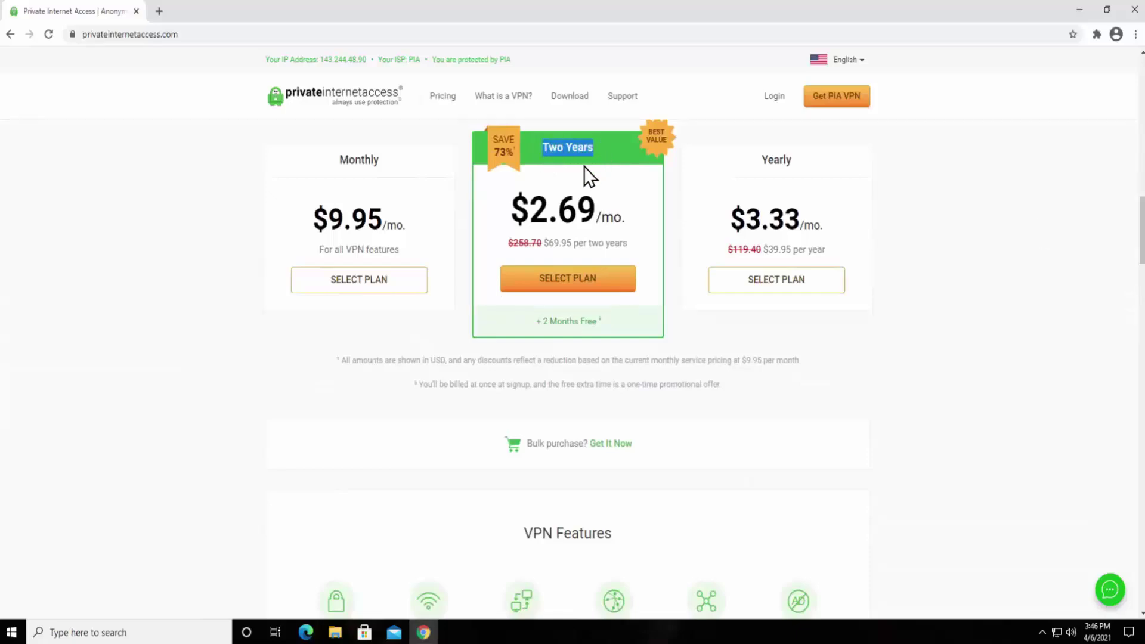
{"action": "left_click_drag", "start_coordinate": [547, 242], "coordinate": [599, 243]}
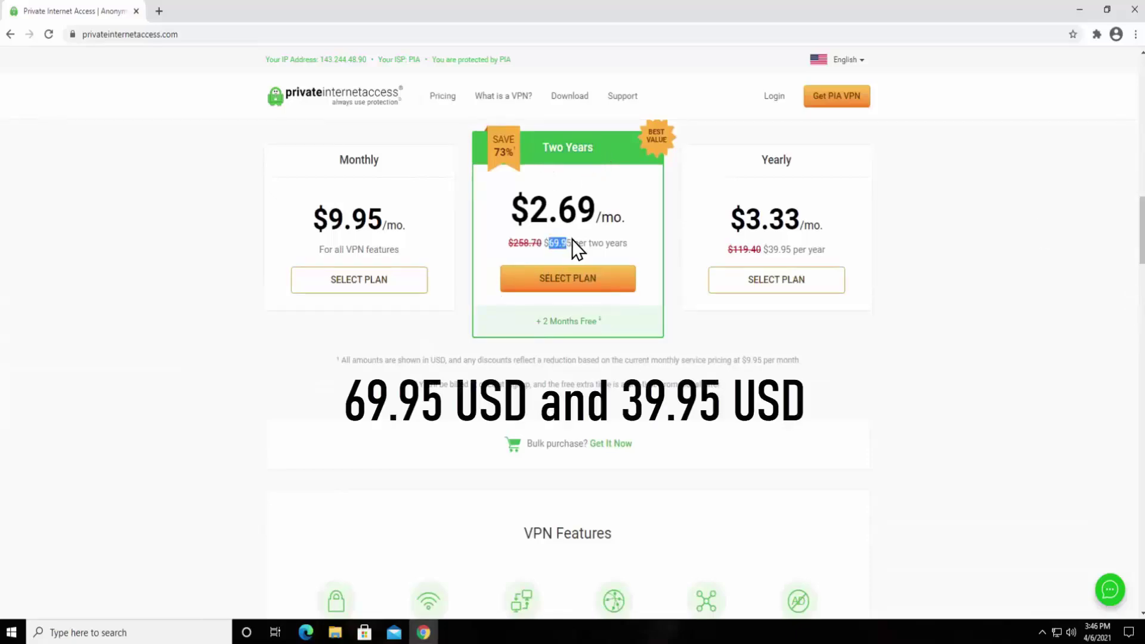
{"action": "left_click", "coordinate": [887, 199]}
{"action": "left_click_drag", "start_coordinate": [768, 251], "coordinate": [833, 251]}
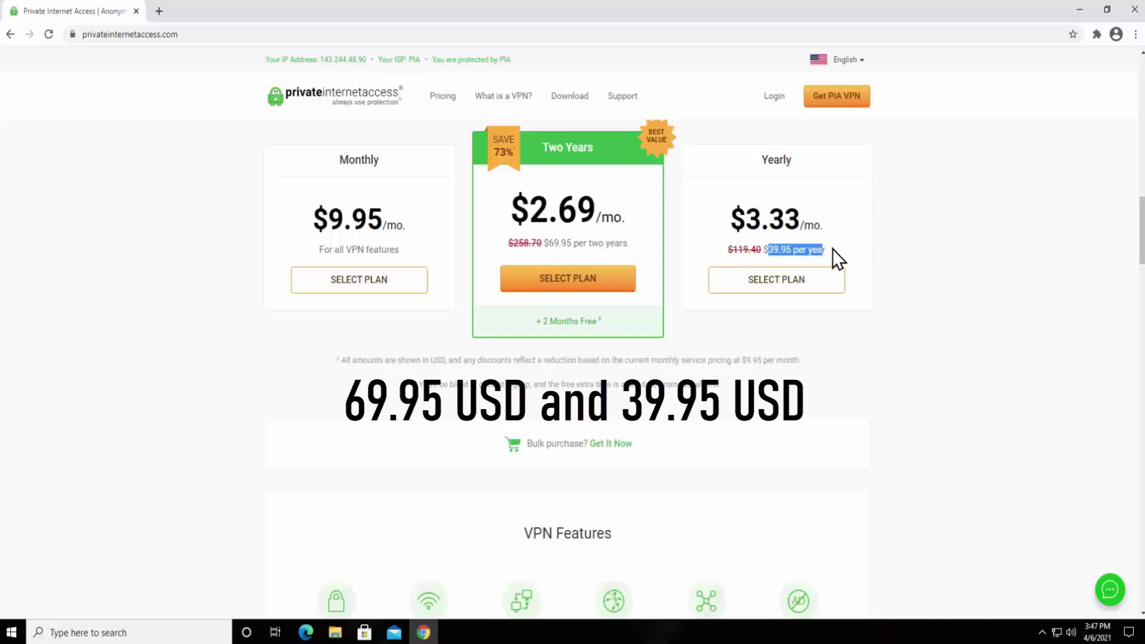
{"action": "left_click", "coordinate": [927, 231]}
Step: Scroll through the VPN Features section, then close Chrome
{"action": "scroll", "coordinate": [927, 231], "scroll_direction": "down", "scroll_amount": 5}
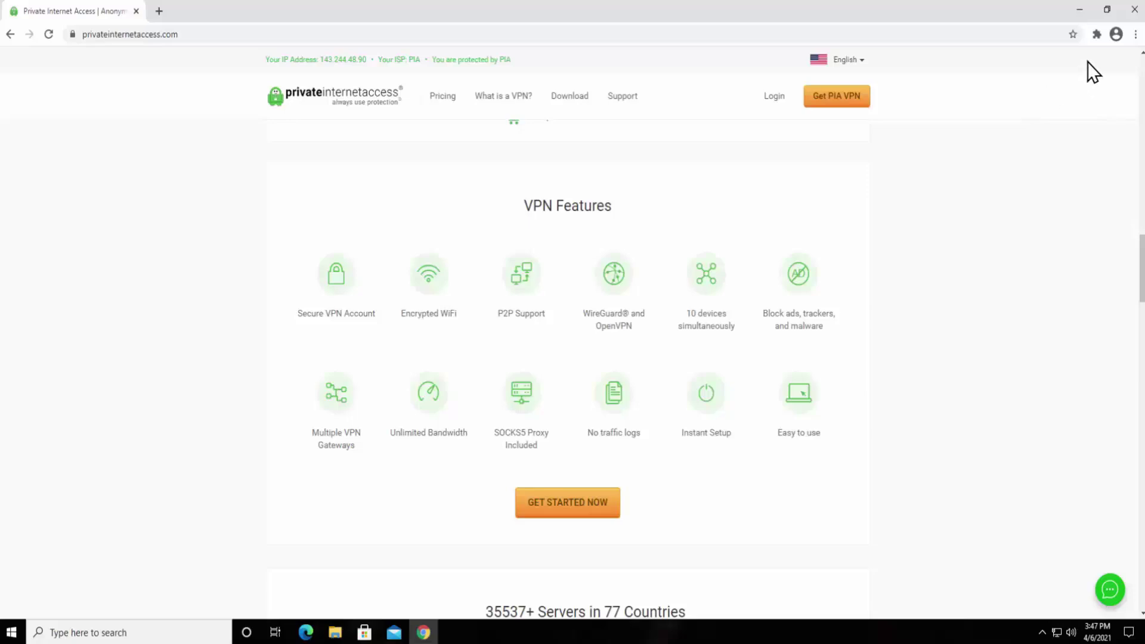
{"action": "scroll", "coordinate": [1013, 291], "scroll_direction": "down", "scroll_amount": 10}
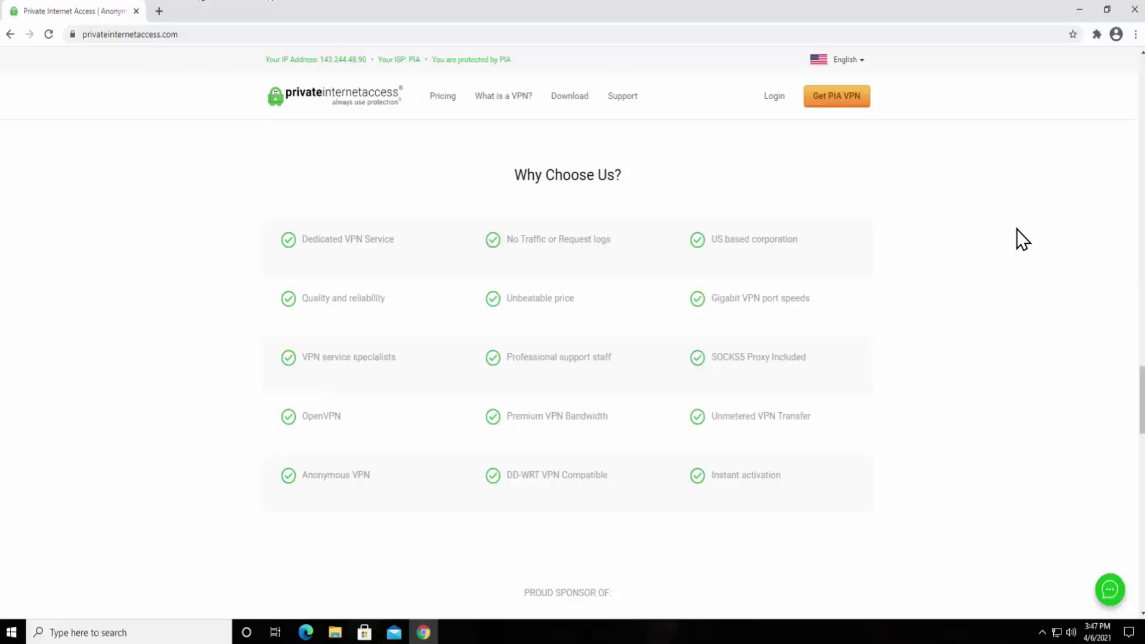
{"action": "left_click", "coordinate": [1134, 9]}
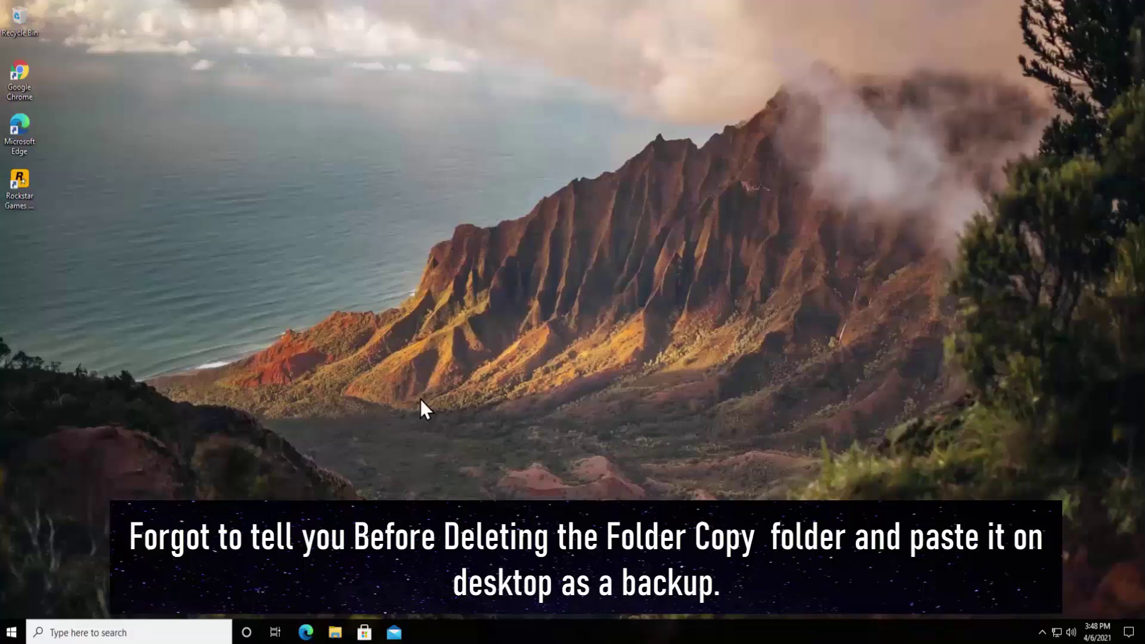
Step: Browse to Documents > Rockstar Games in File Explorer, check the Social Club folder's menu, then close Explorer
{"action": "left_click", "coordinate": [336, 633]}
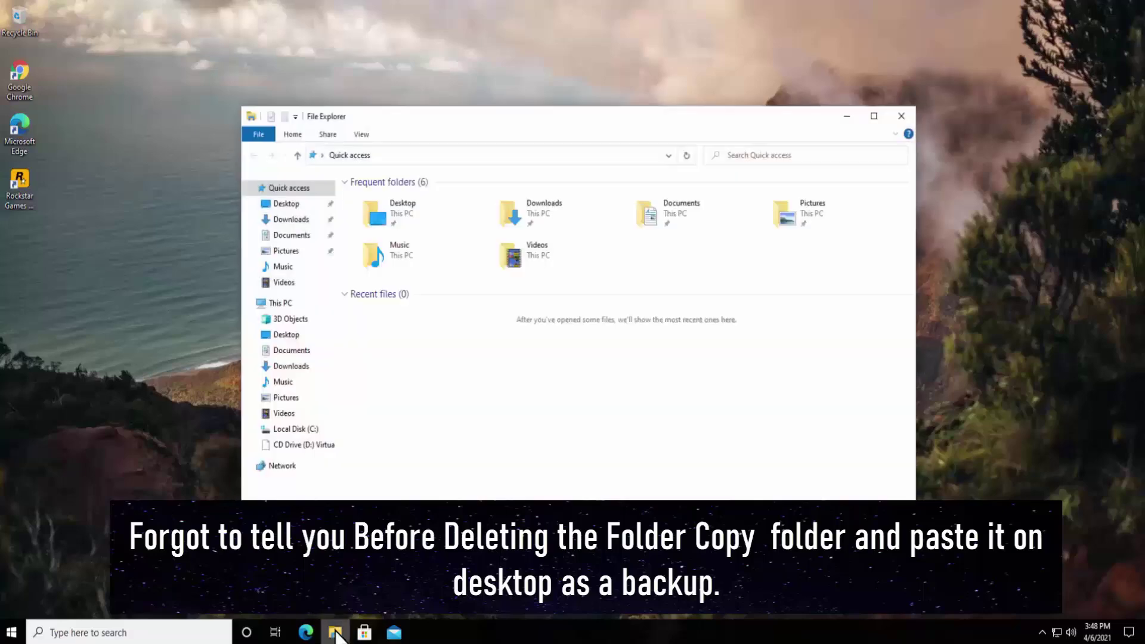
{"action": "left_click", "coordinate": [291, 239]}
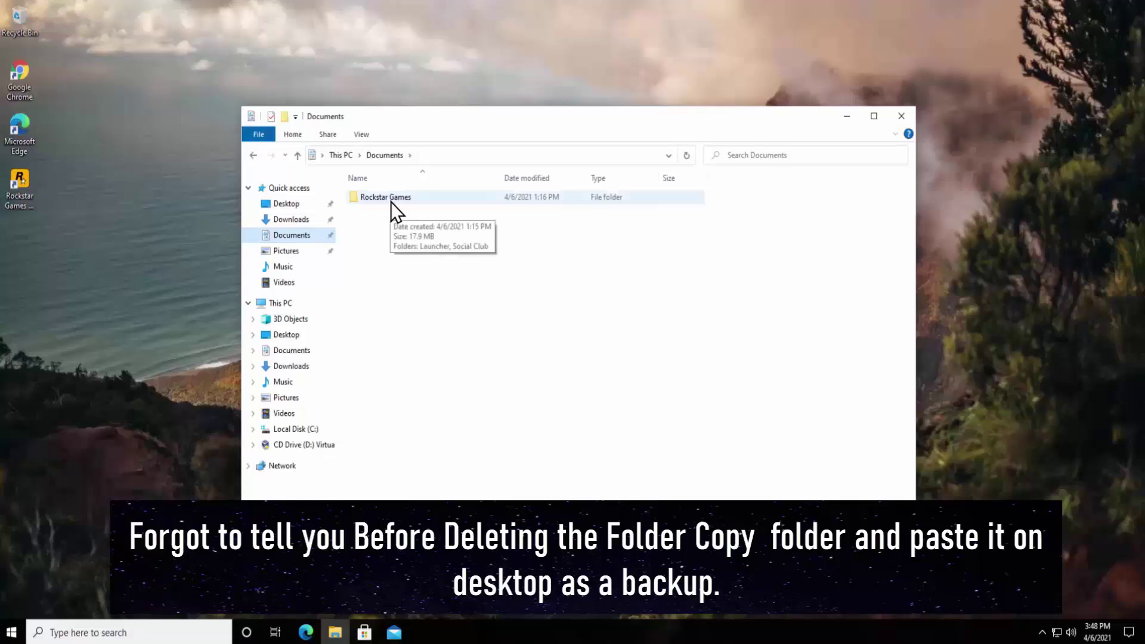
{"action": "double_click", "coordinate": [391, 202]}
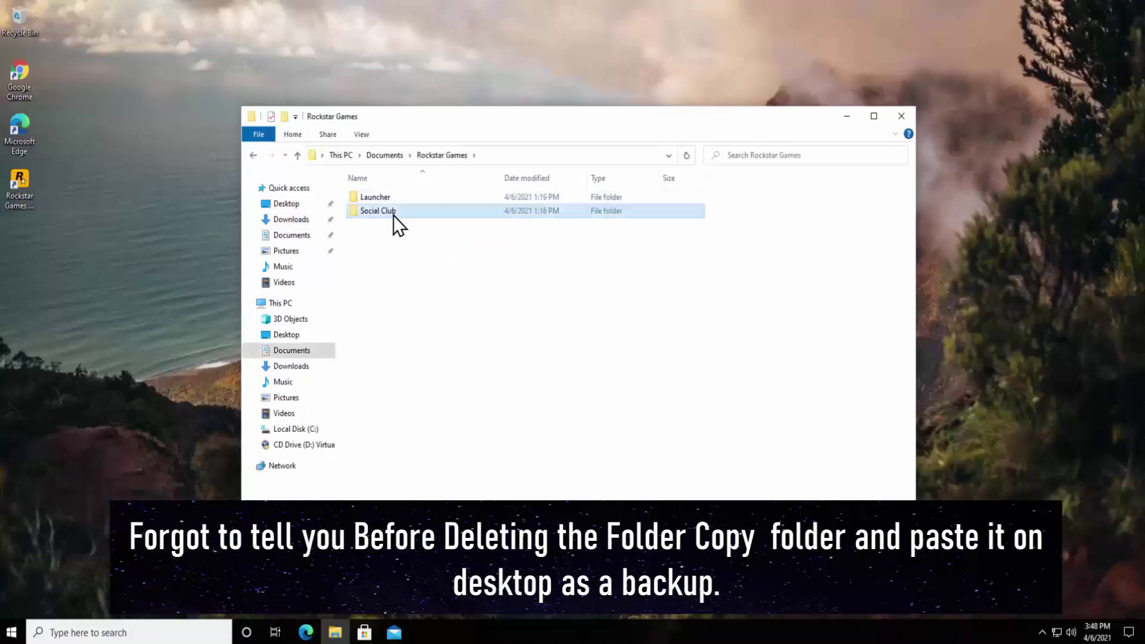
{"action": "right_click", "coordinate": [392, 216]}
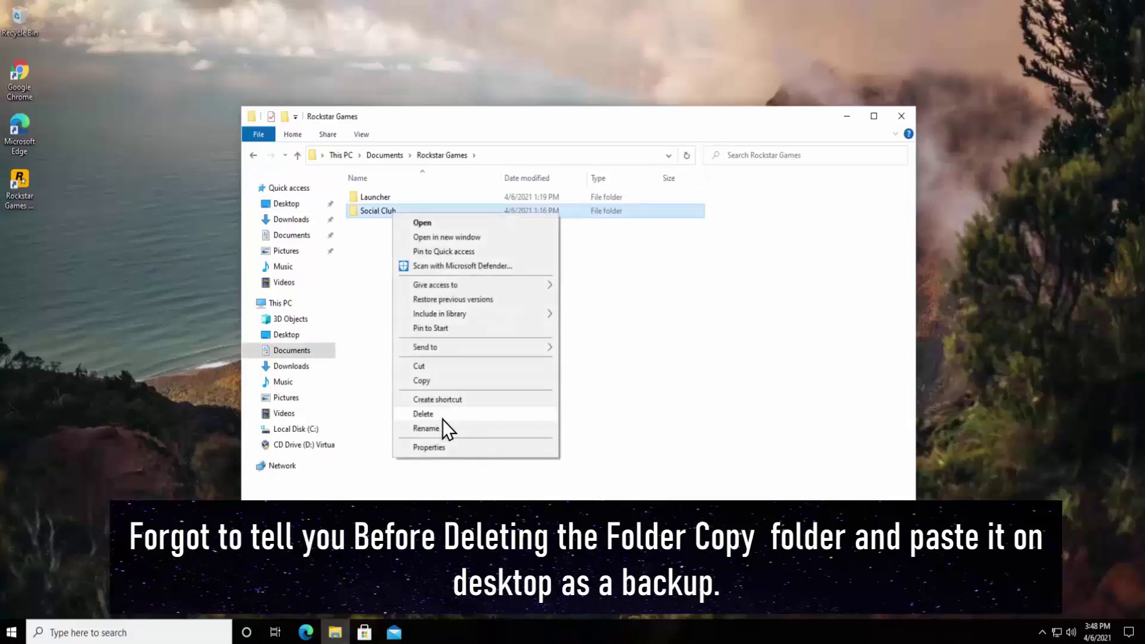
{"action": "left_click", "coordinate": [714, 255]}
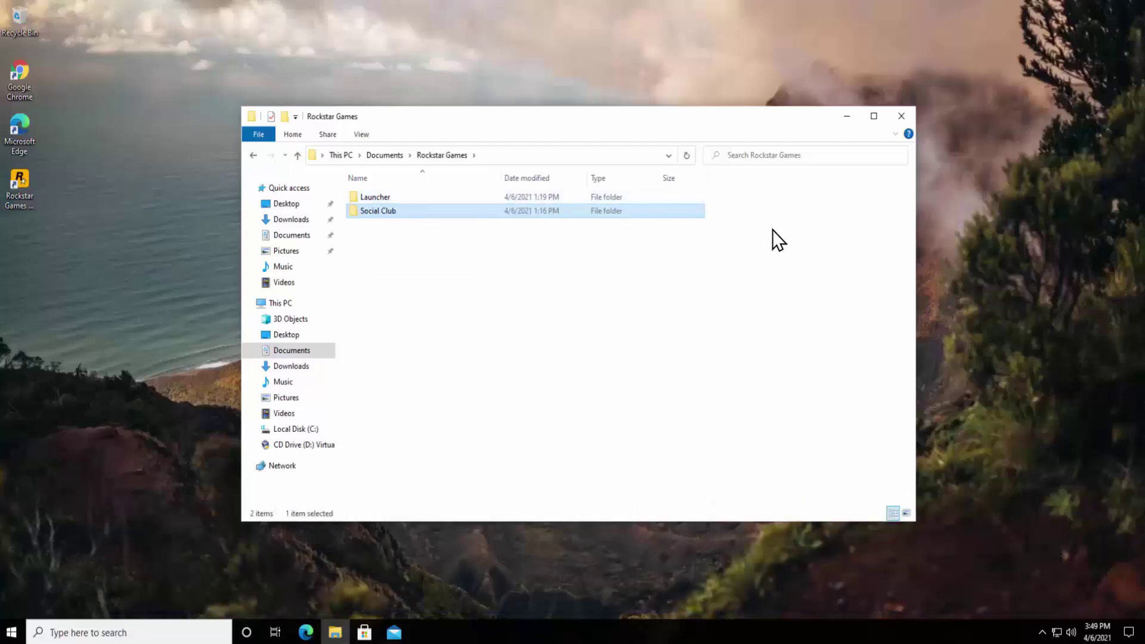
{"action": "left_click", "coordinate": [903, 115]}
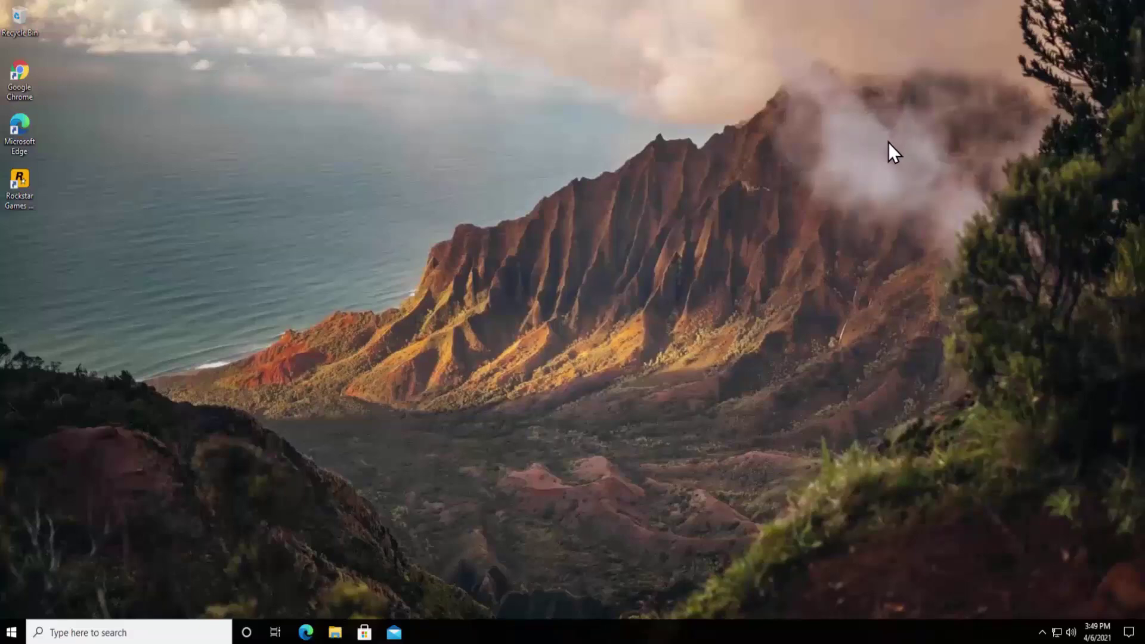
{"action": "left_click", "coordinate": [11, 632]}
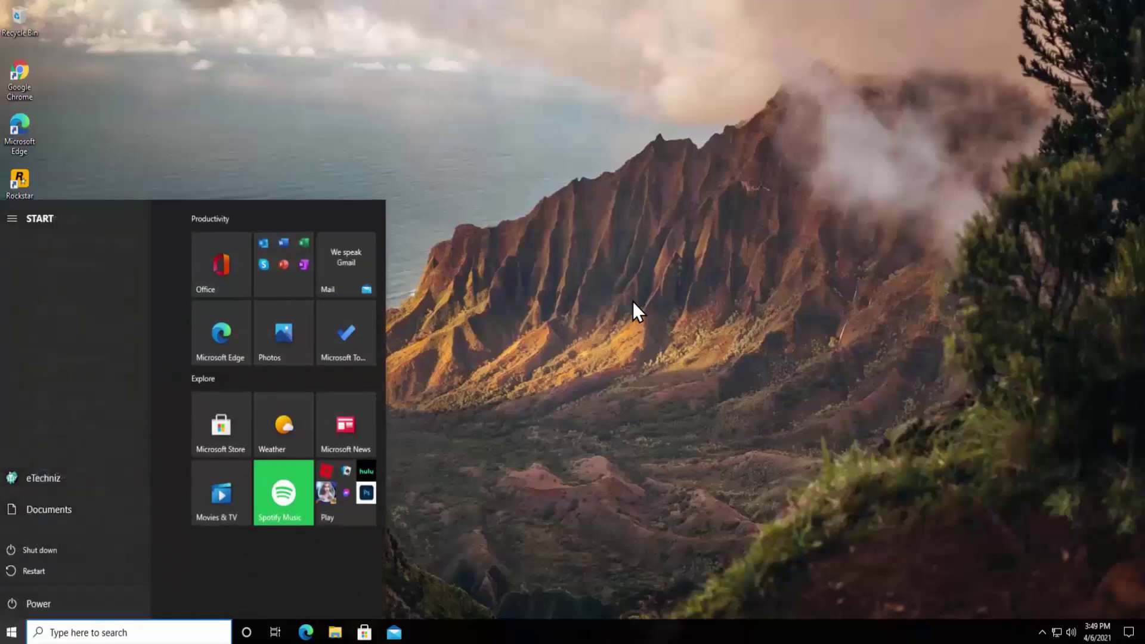
{"action": "left_click", "coordinate": [653, 150]}
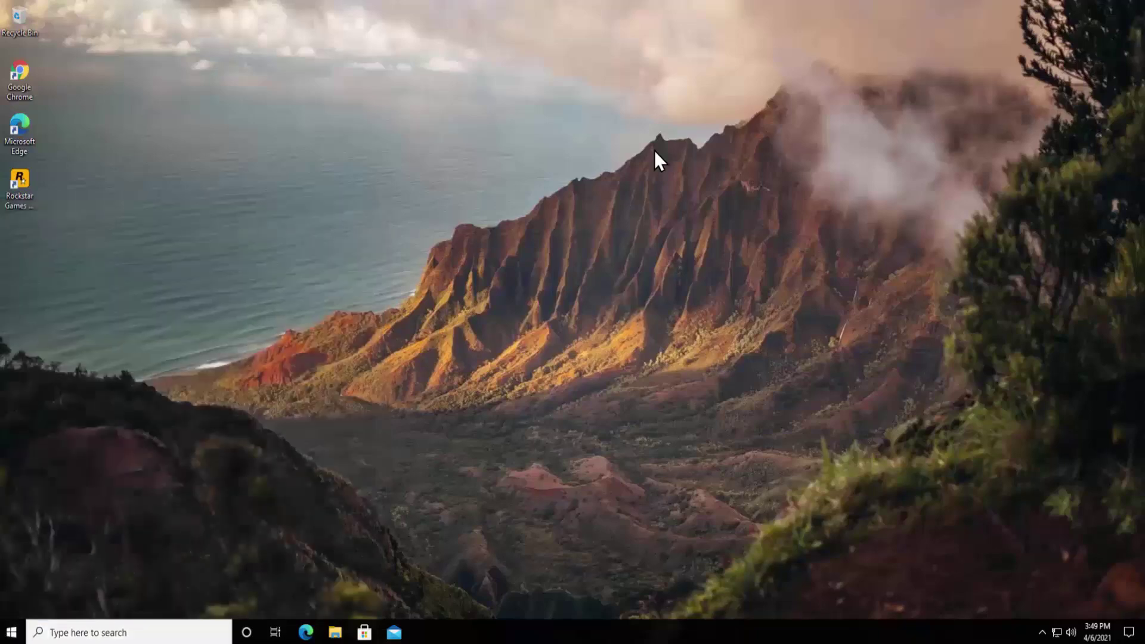